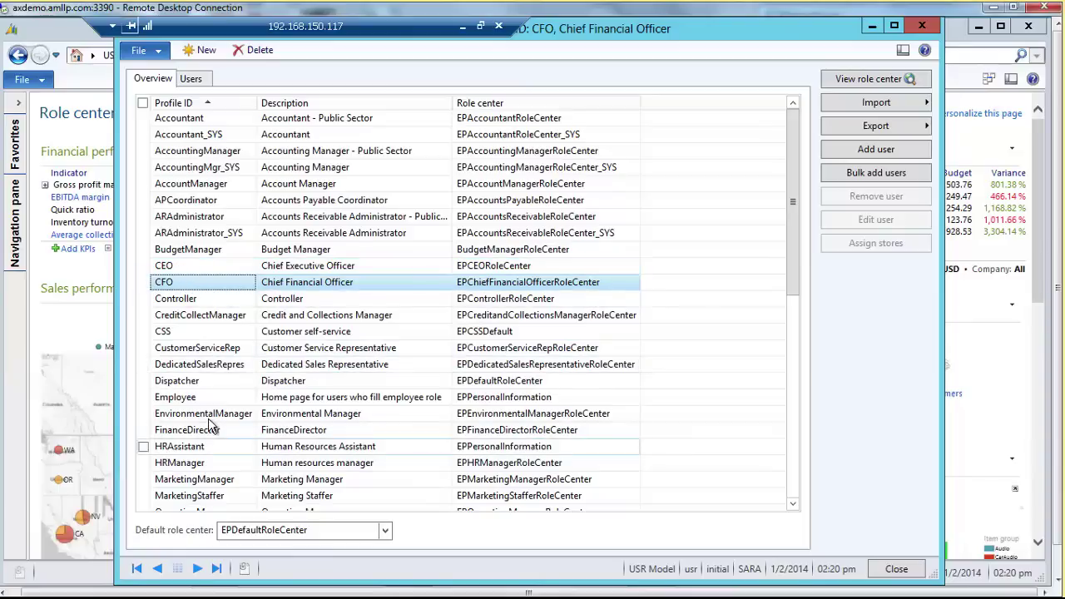
Browse the CustomerServiceRep, HRManager and ProductionManager role center profiles, then close the Profiles list.
left_click(194, 352)
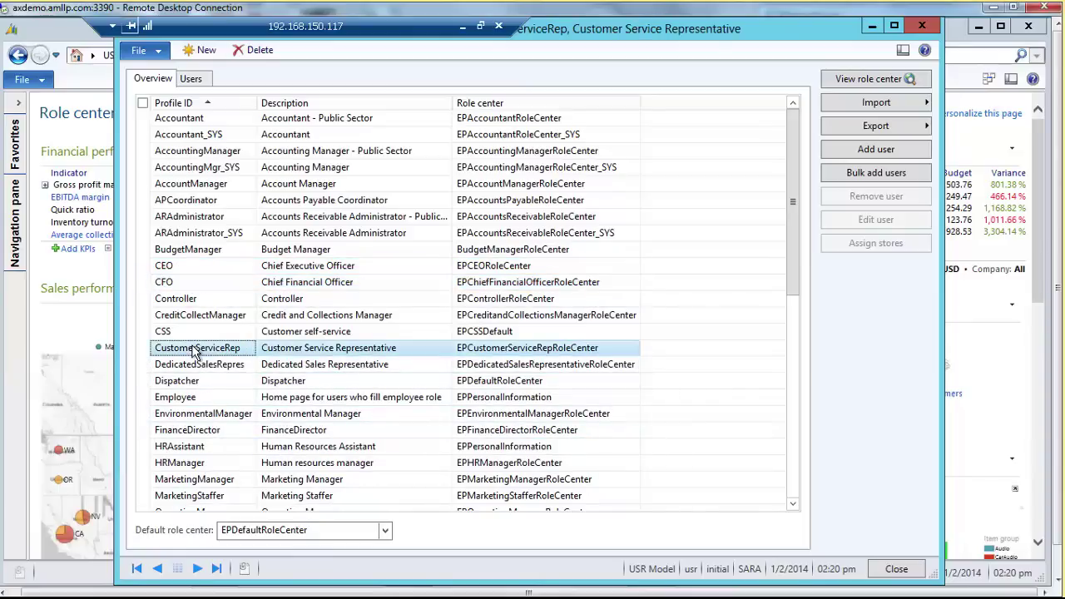
left_click(204, 466)
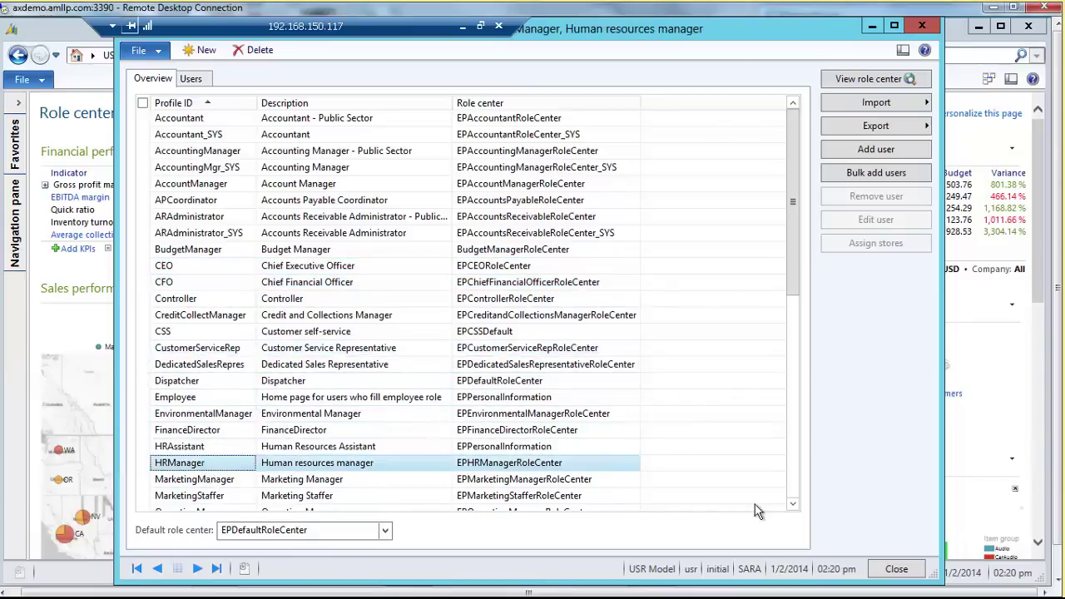
left_click(788, 483)
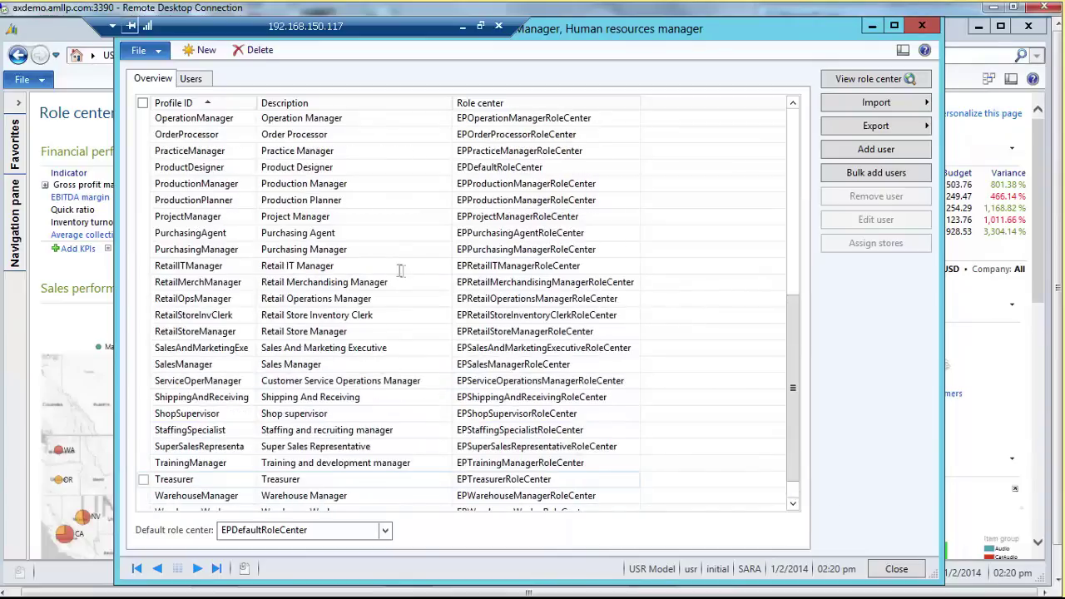
left_click(228, 188)
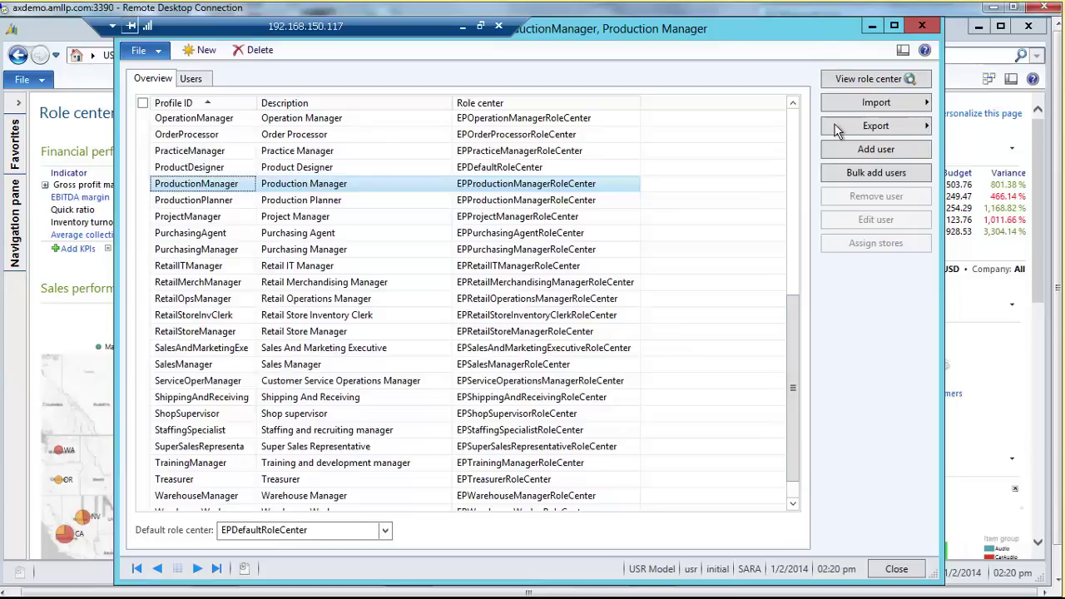
left_click(923, 27)
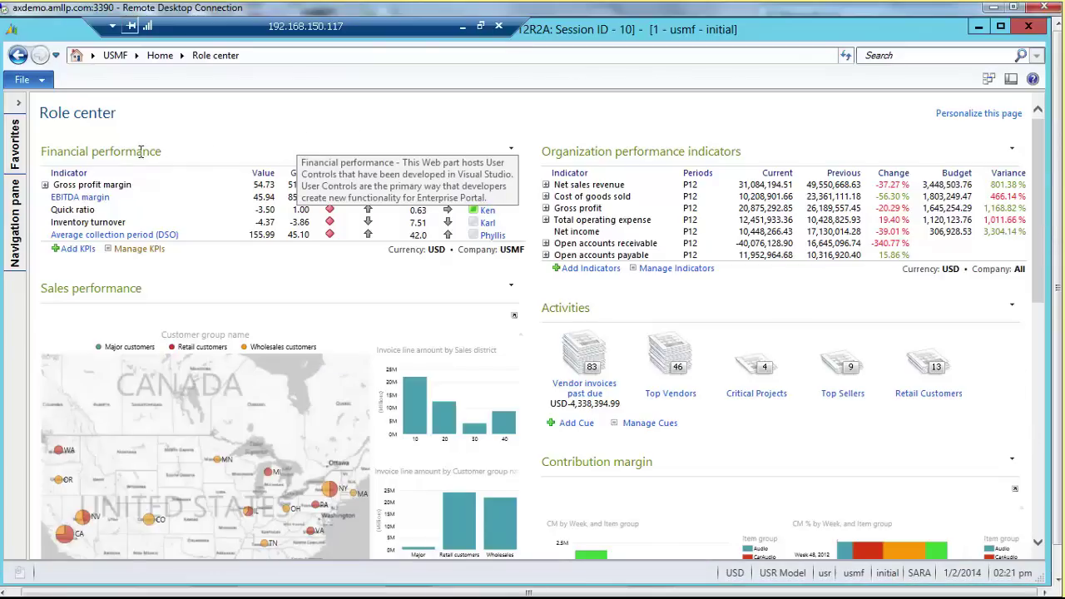
Open the Business Overview - Manage KPIs dialog from the Financial performance part.
left_click(140, 250)
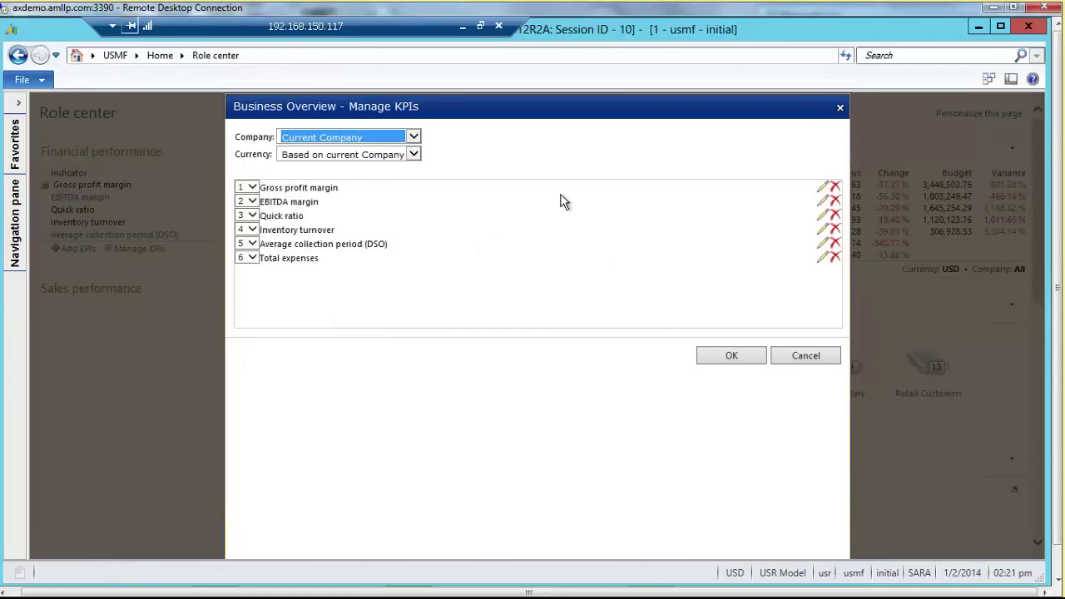
Review the Gross profit margin KPI settings, keep Departments as the split, and cancel.
left_click(613, 315)
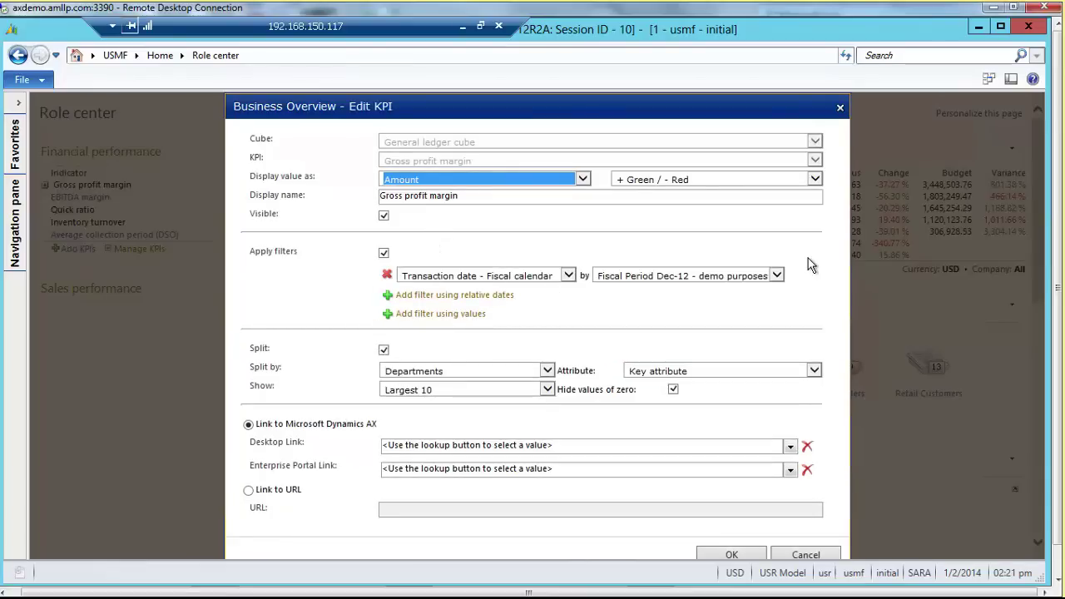
left_click(547, 372)
left_click(548, 373)
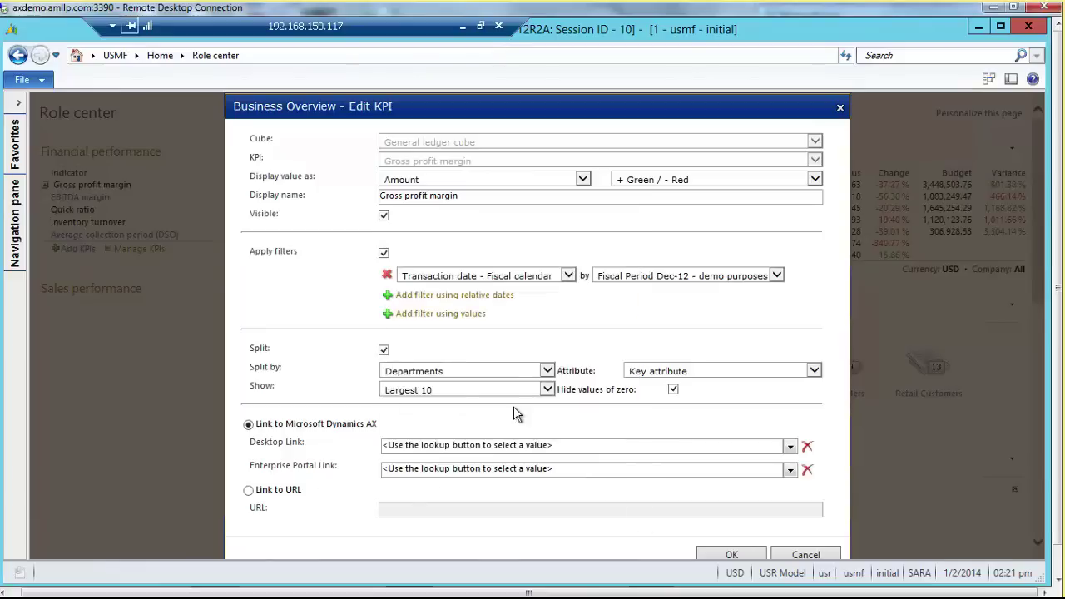
left_click(797, 555)
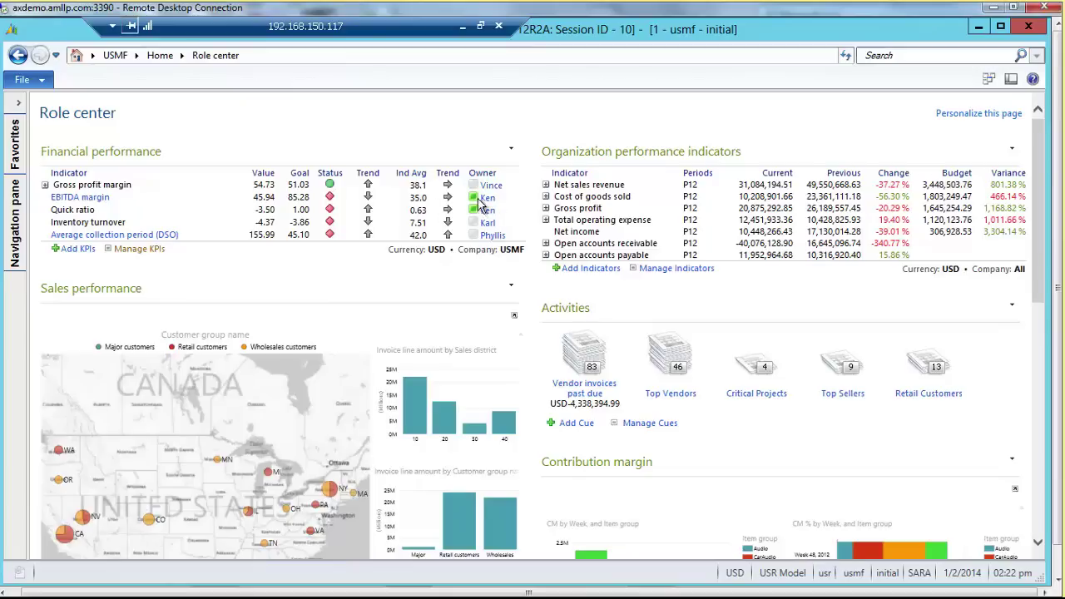
Send the EBITDA margin KPI owner a short greeting by instant message, then close the chat.
mouse_move(478, 203)
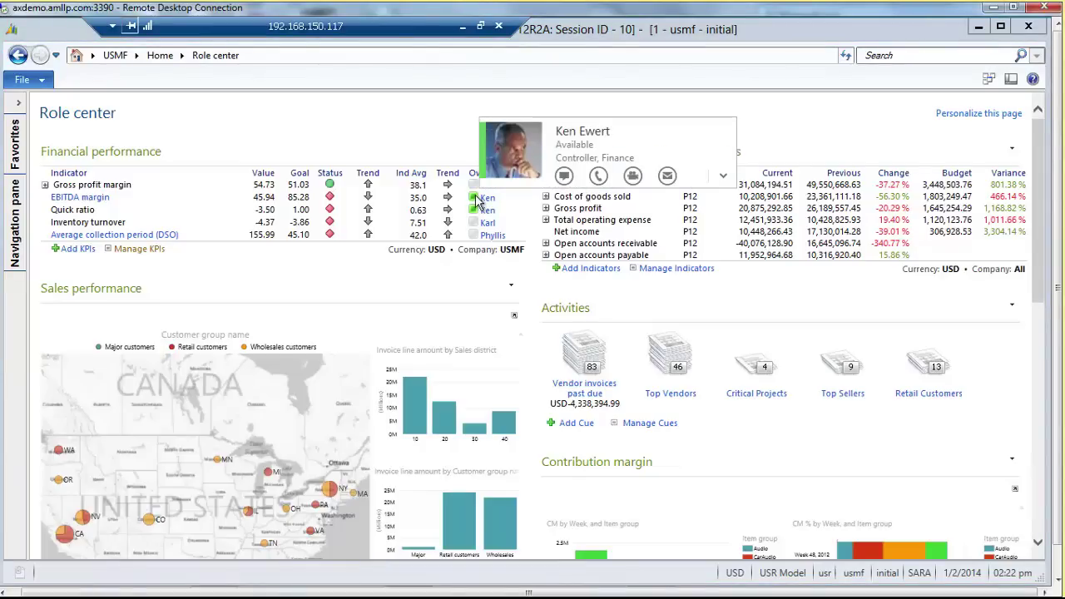
left_click(564, 177)
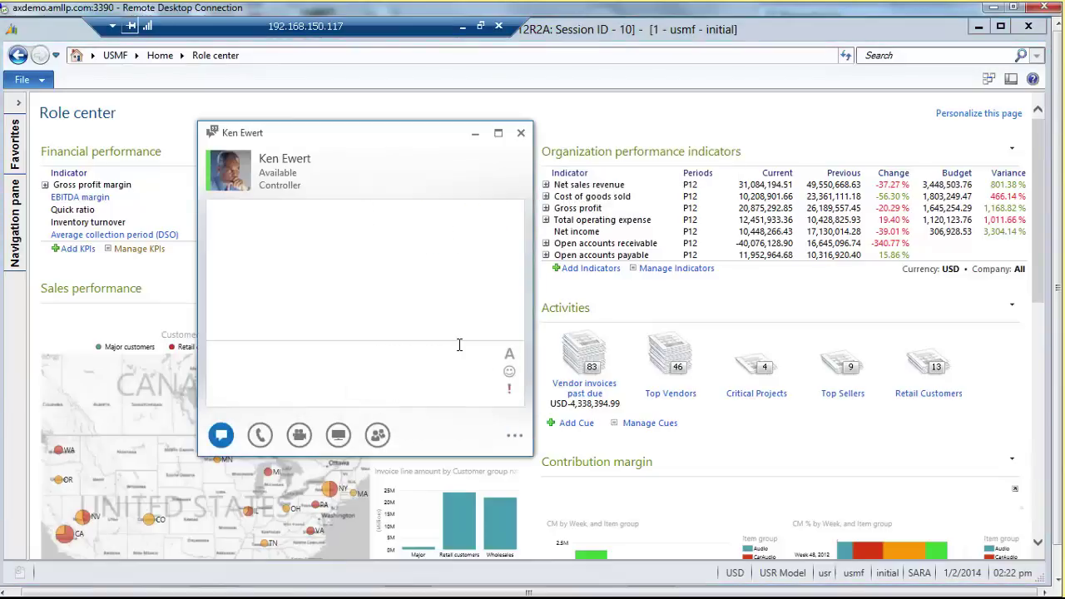
type("Hi Ken")
key("Return")
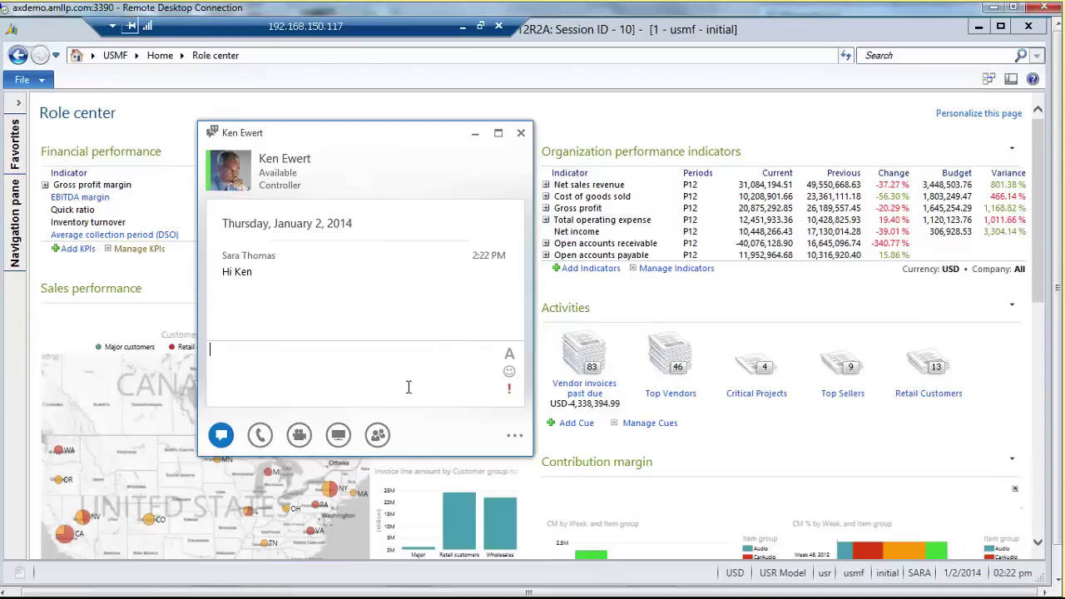
left_click(341, 437)
left_click(521, 134)
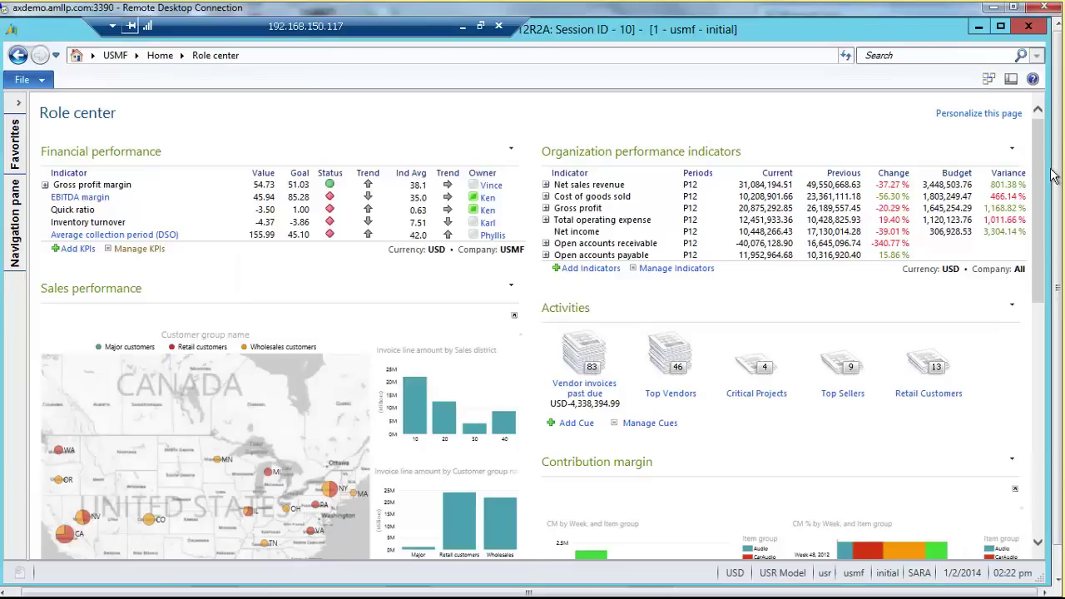
Select the first Approve purchase requisition task and view its Preview, Approve and Reject actions.
left_click_drag(1043, 193, 1039, 420)
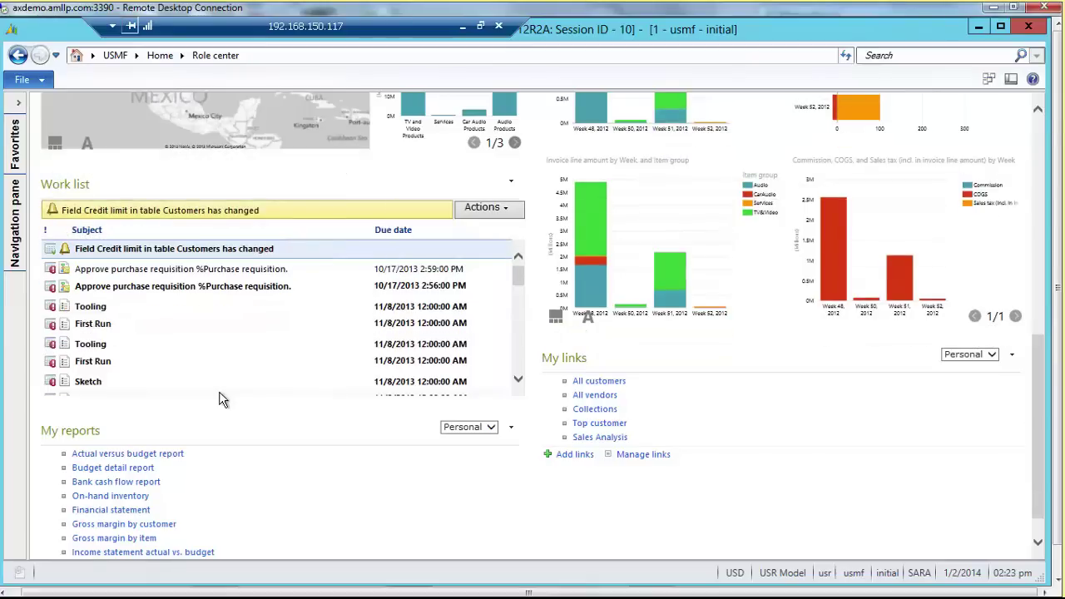
left_click(143, 277)
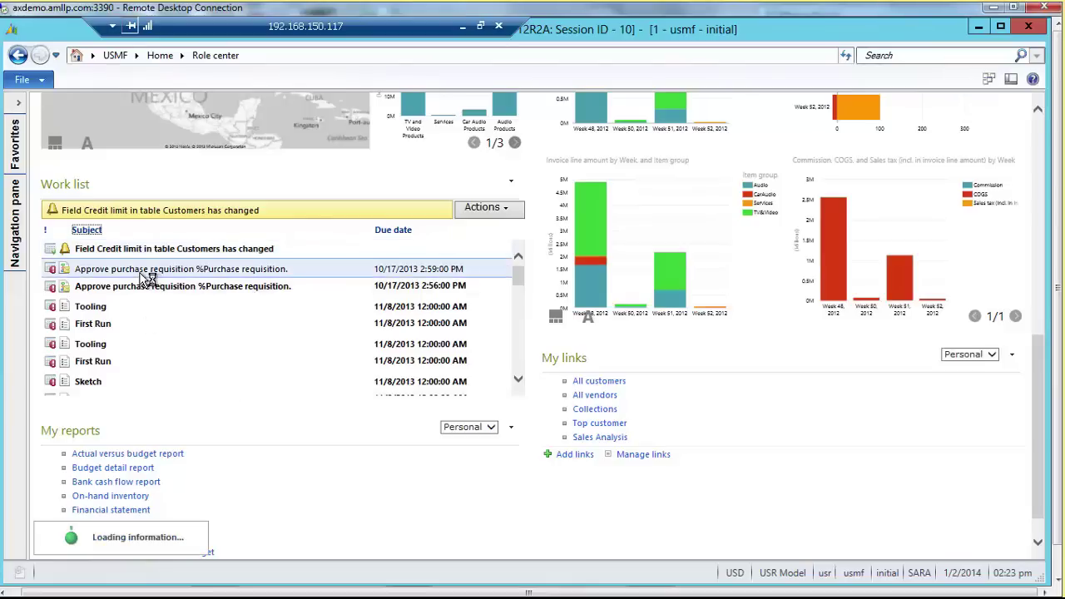
left_click(503, 217)
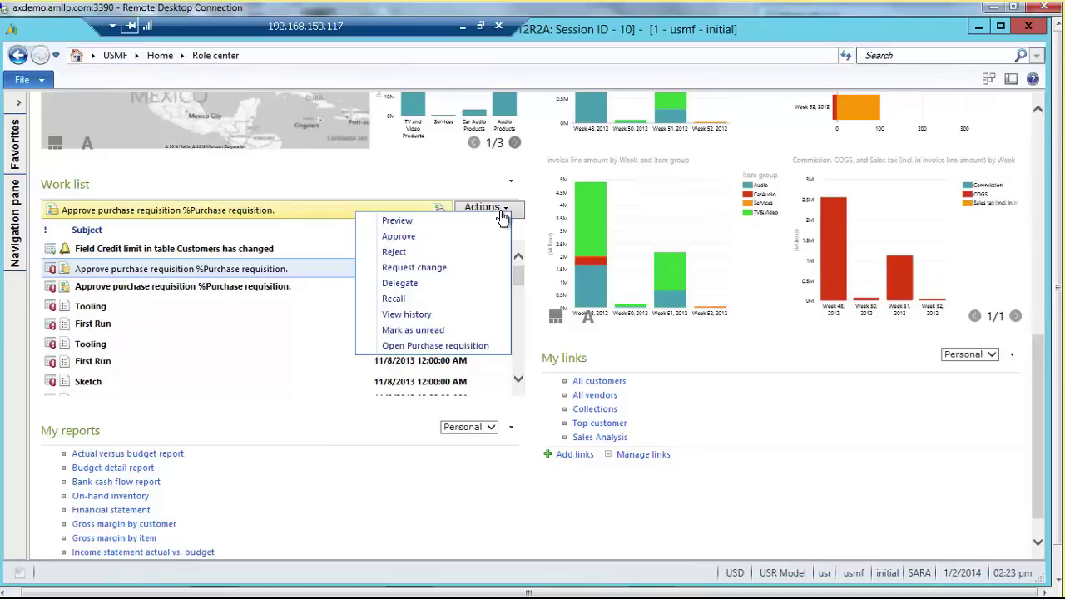
scroll(1038, 341, "up", 1)
left_click_drag(1038, 342, 1038, 251)
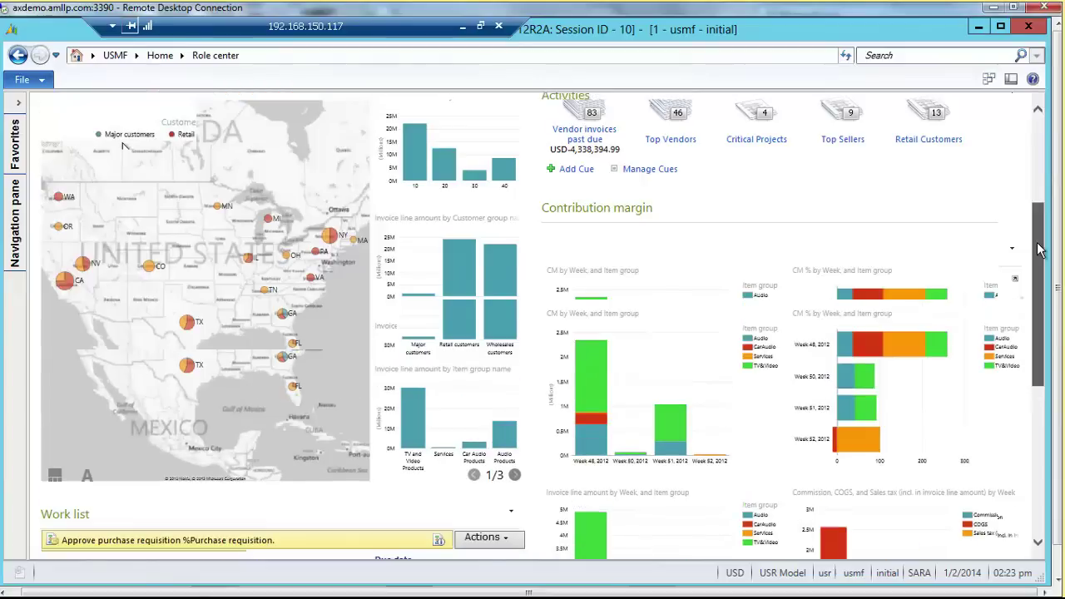
Filter the sales map to Retail customers only, then move down to the contribution margin charts.
scroll(301, 216, "up", 1)
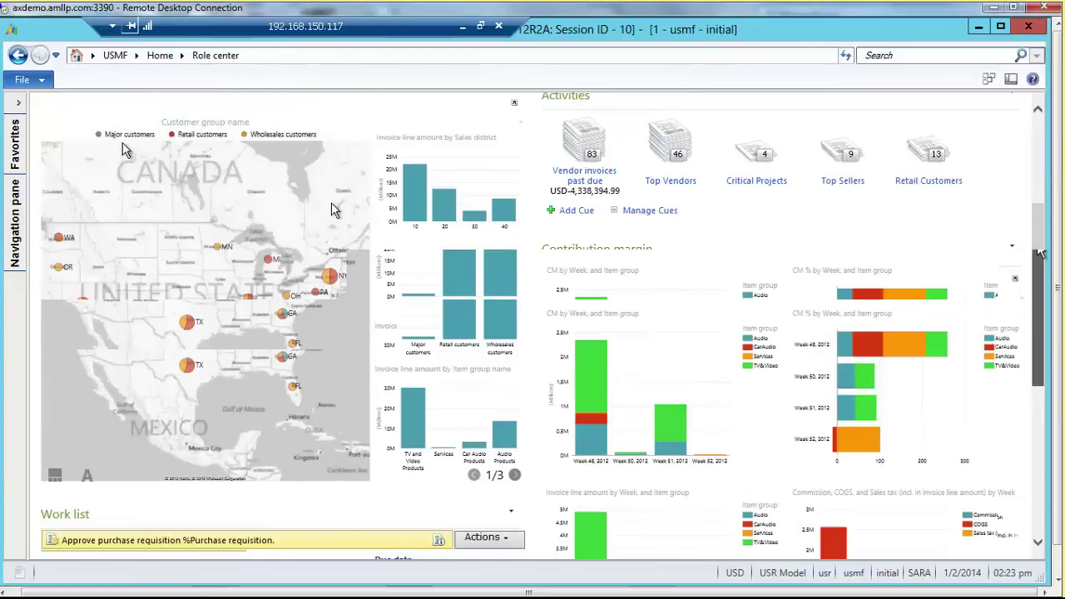
left_click(189, 137)
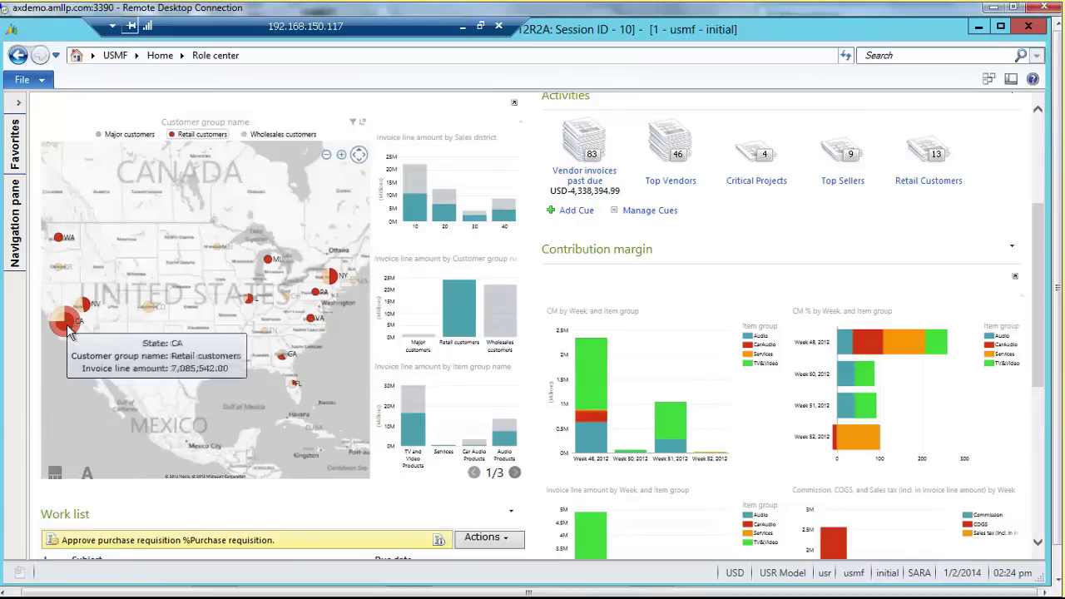
mouse_move(87, 305)
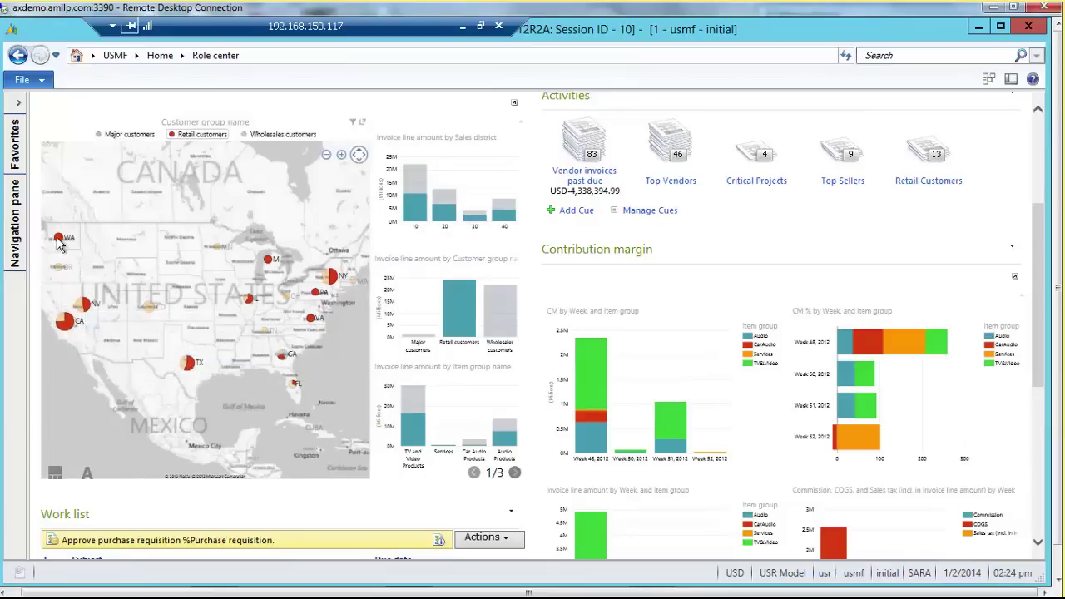
mouse_move(59, 238)
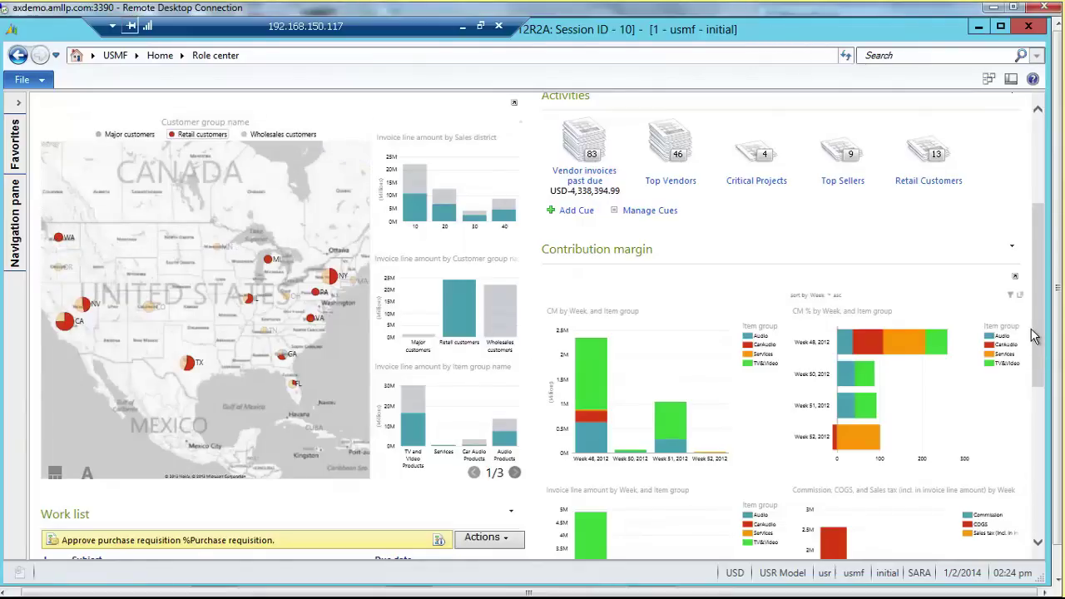
scroll(1041, 362, "down", 1)
scroll(1045, 378, "down", 3)
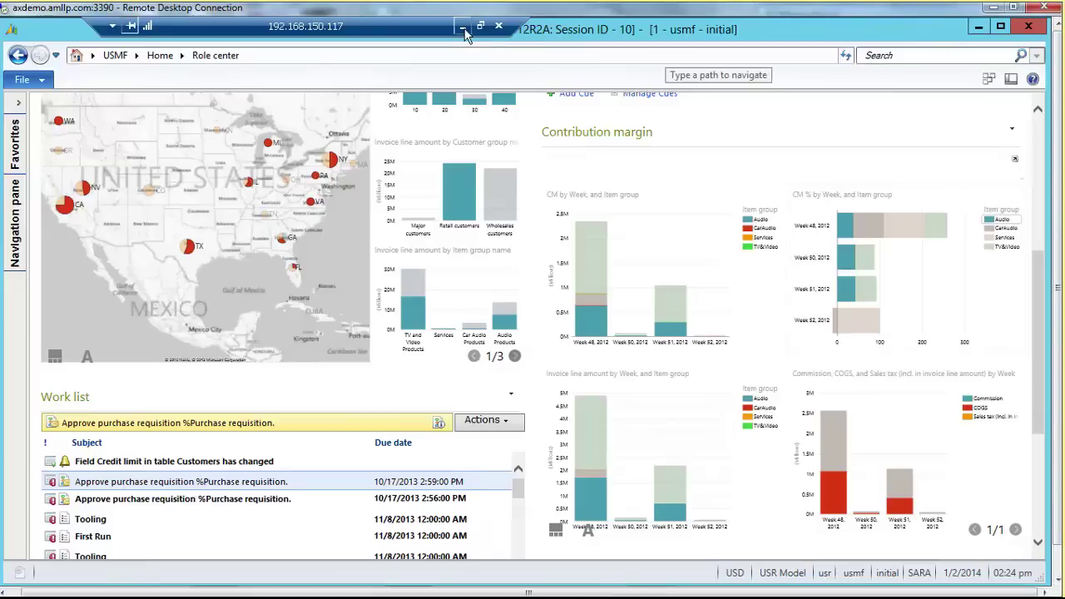
Switch to the second Remote Desktop session with the Accounts receivable role center, shown full view.
left_click_drag(470, 33, 406, 34)
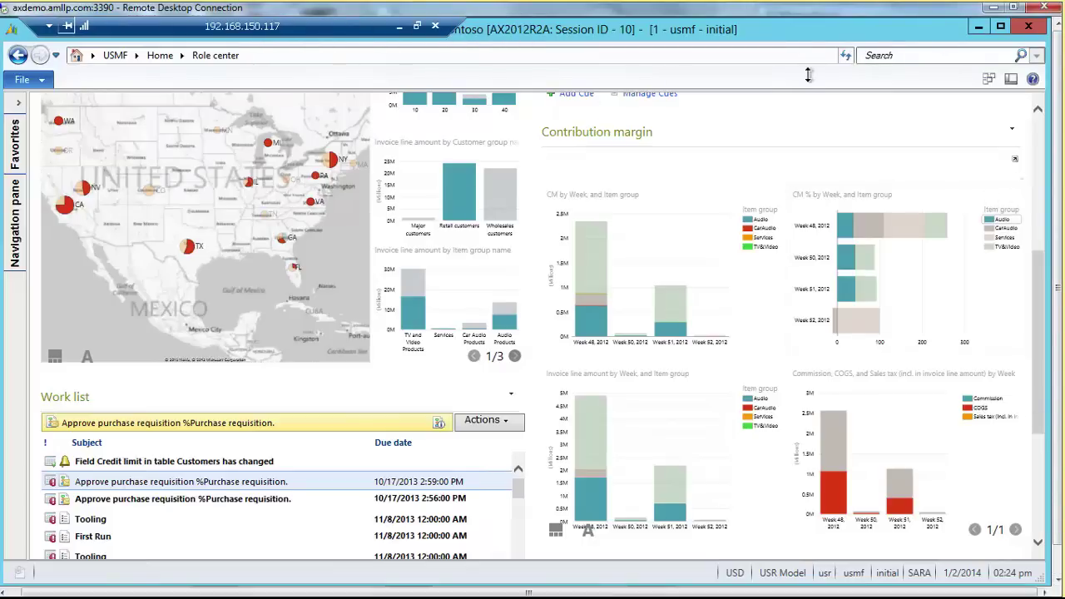
left_click(1061, 566)
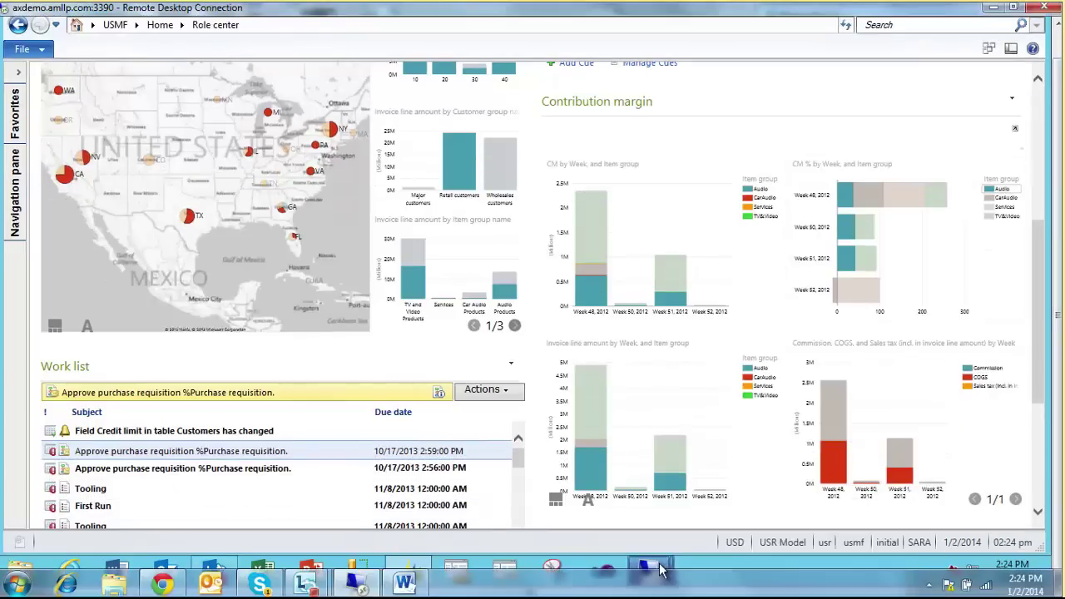
mouse_move(649, 570)
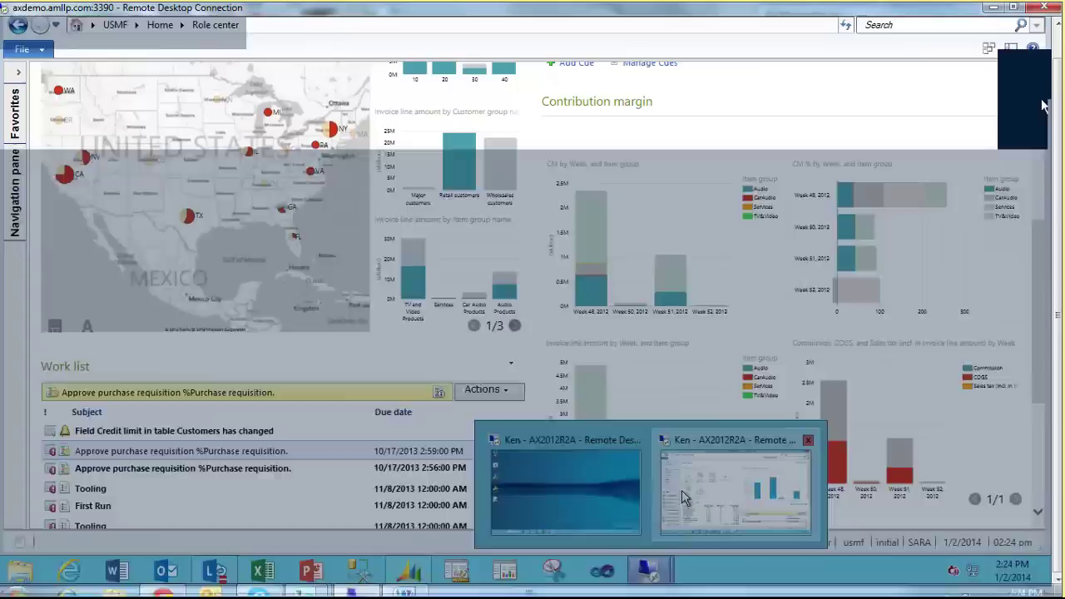
left_click(681, 490)
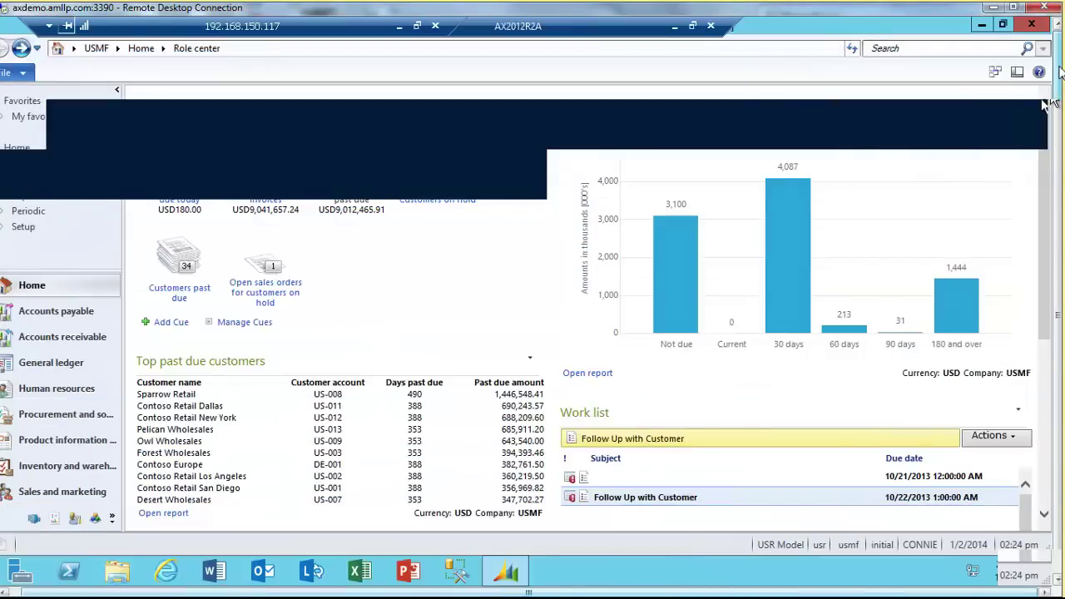
left_click(1058, 58)
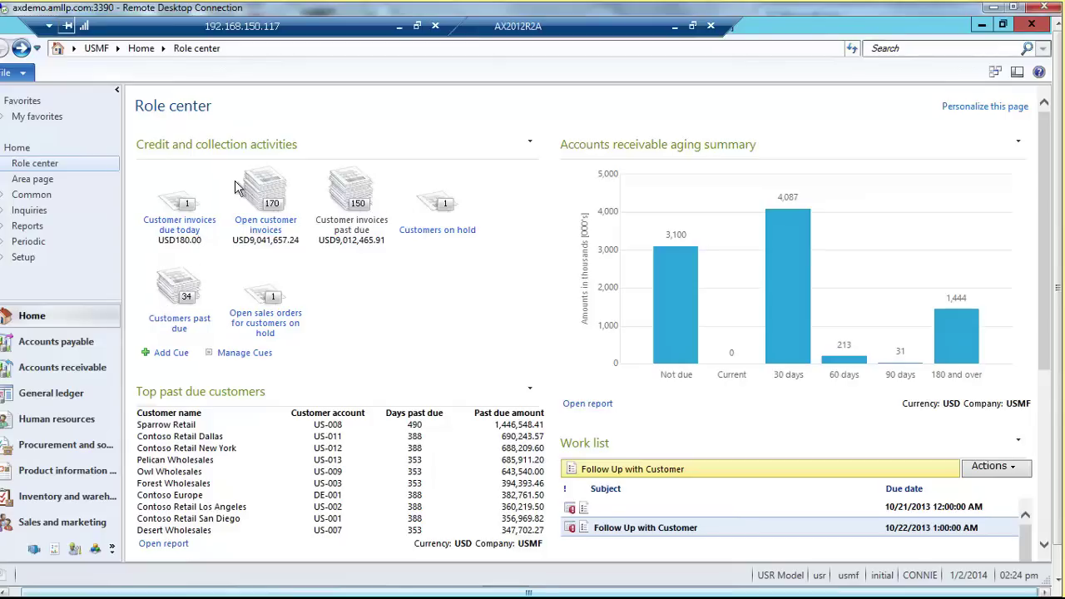
left_click(352, 224)
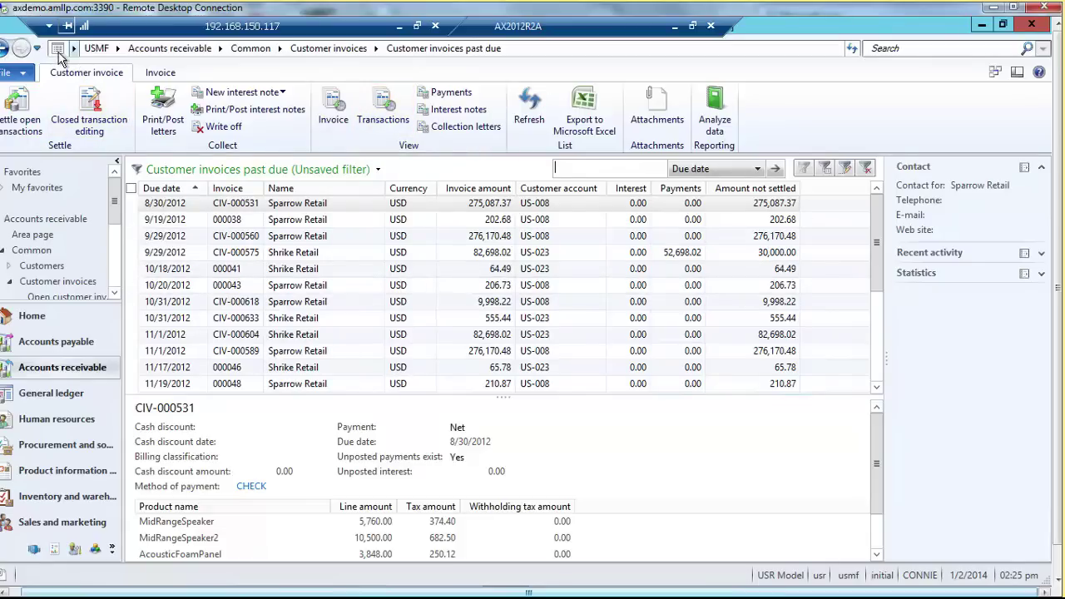
left_click(4, 51)
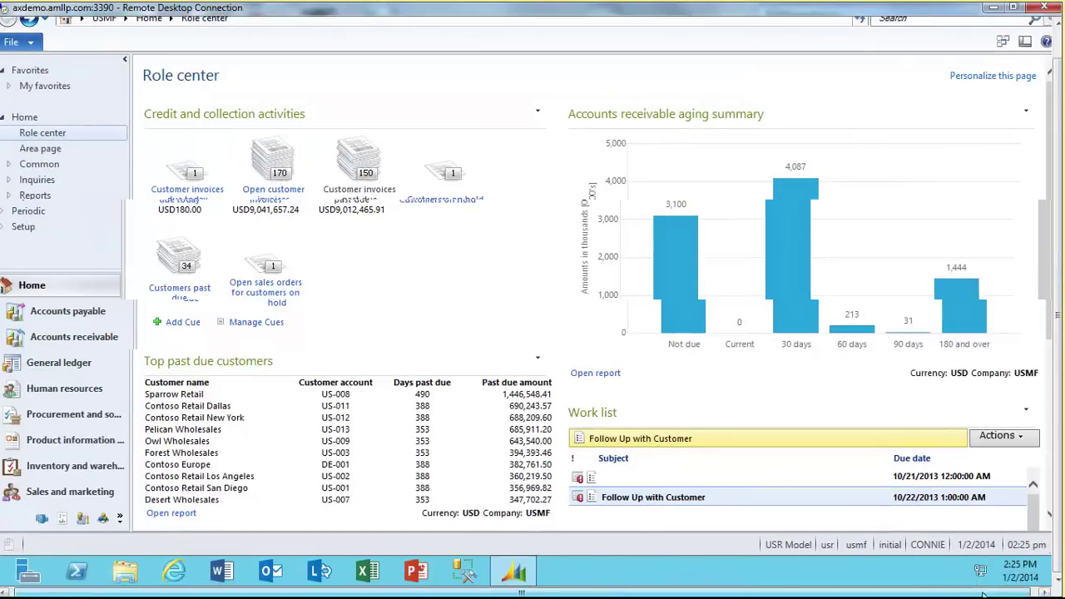
scroll(1040, 478, "down", 2)
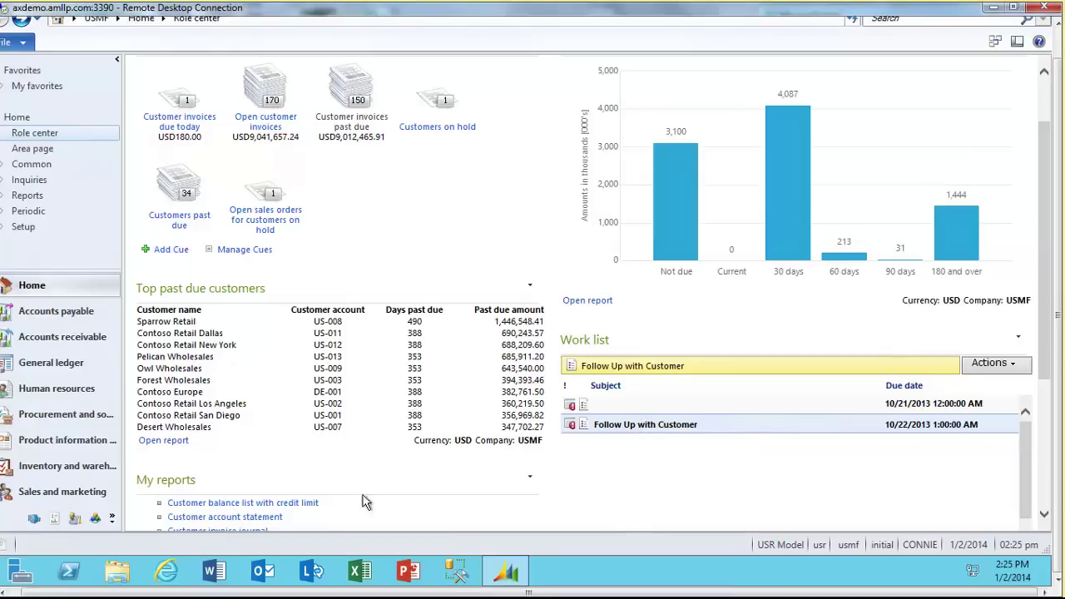
left_click_drag(1061, 318, 1059, 308)
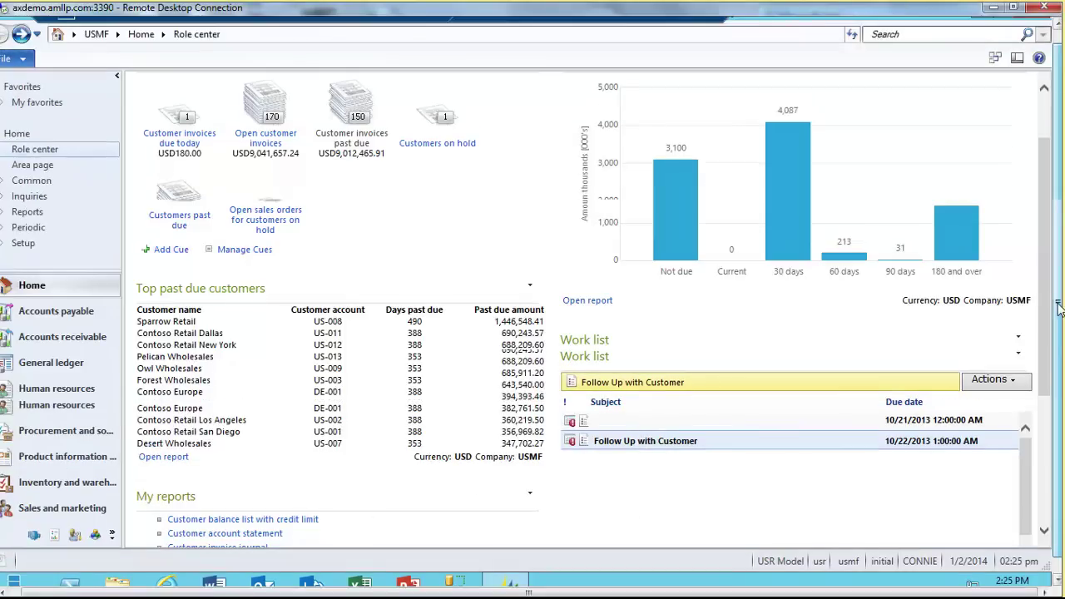
scroll(1059, 308, "up", 1)
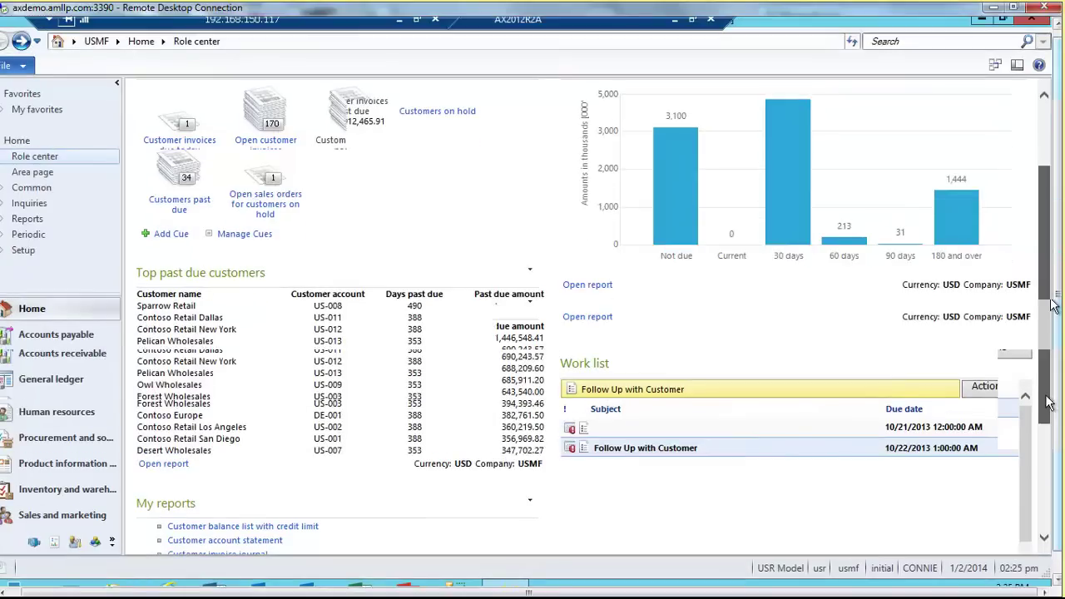
scroll(1048, 403, "down", 4)
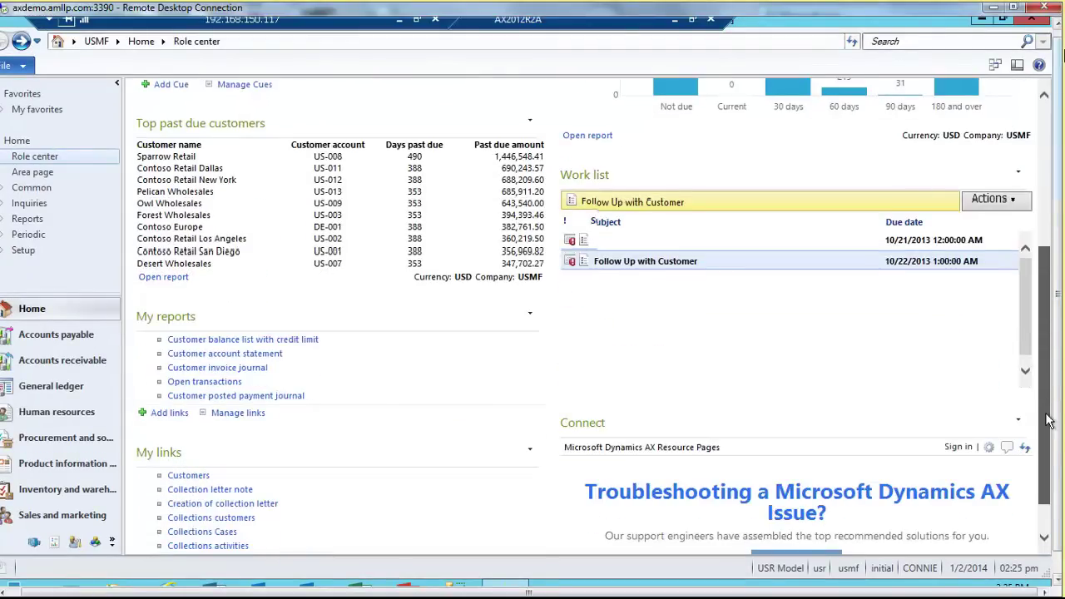
scroll(1060, 46, "up", 1)
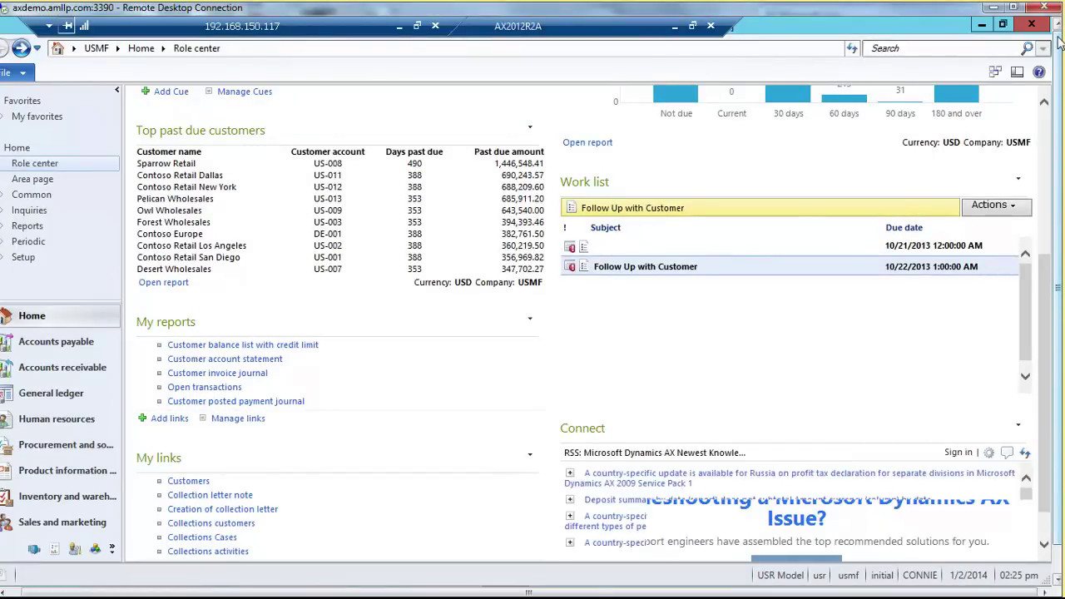
scroll(1048, 129, "up", 5)
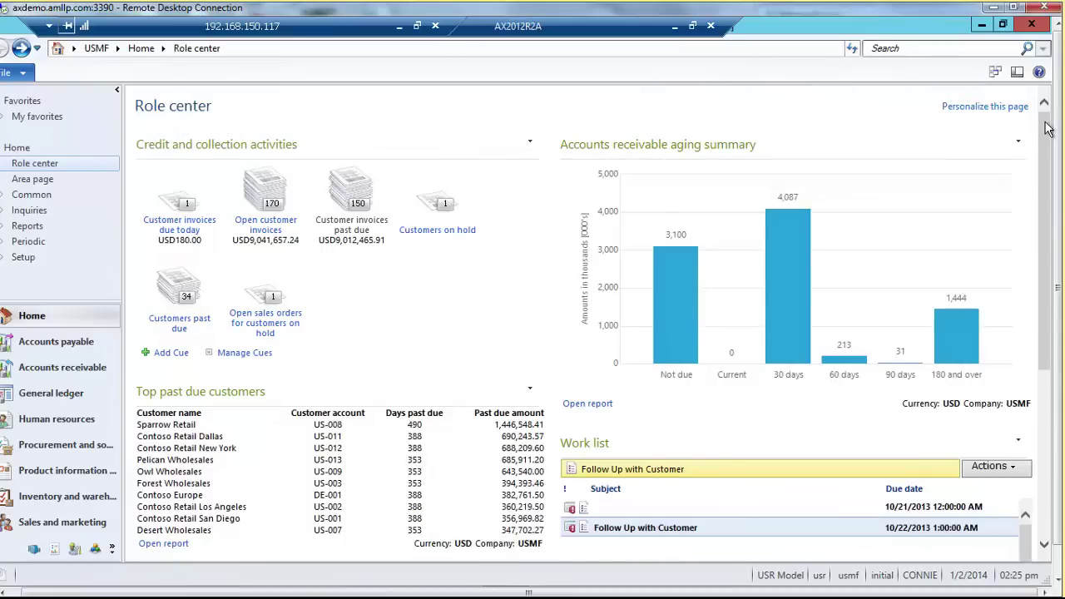